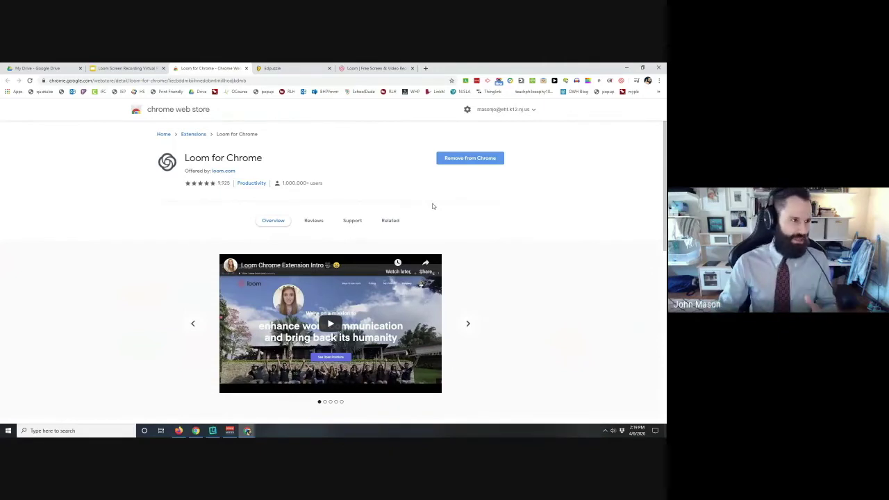
Step: Preview the Loom extension's popup and look over its Chrome Web Store listing down to the Overview section
{"action": "left_click", "coordinate": [469, 157]}
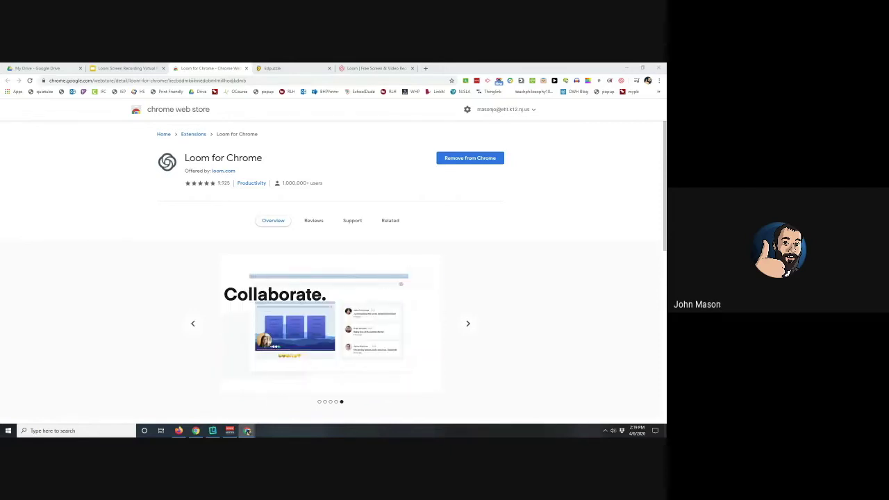
{"action": "left_click", "coordinate": [622, 82]}
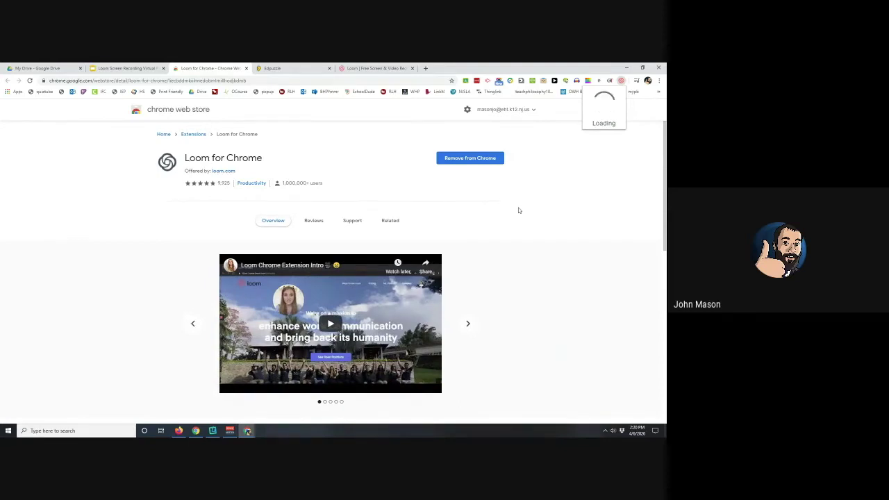
{"action": "left_click", "coordinate": [551, 204]}
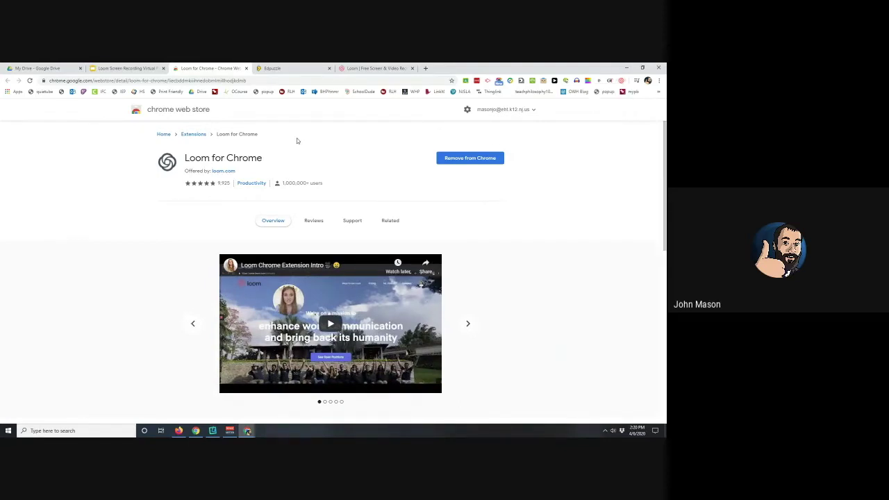
{"action": "scroll", "coordinate": [400, 304], "scroll_direction": "down", "scroll_amount": 3}
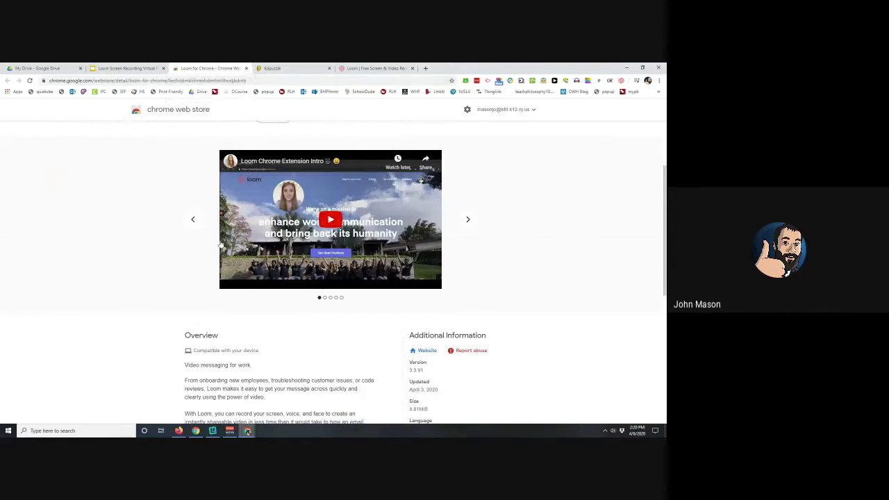
Step: Follow the Windows link on the Loom presentation slide and download Loom for PC
{"action": "left_click", "coordinate": [129, 68]}
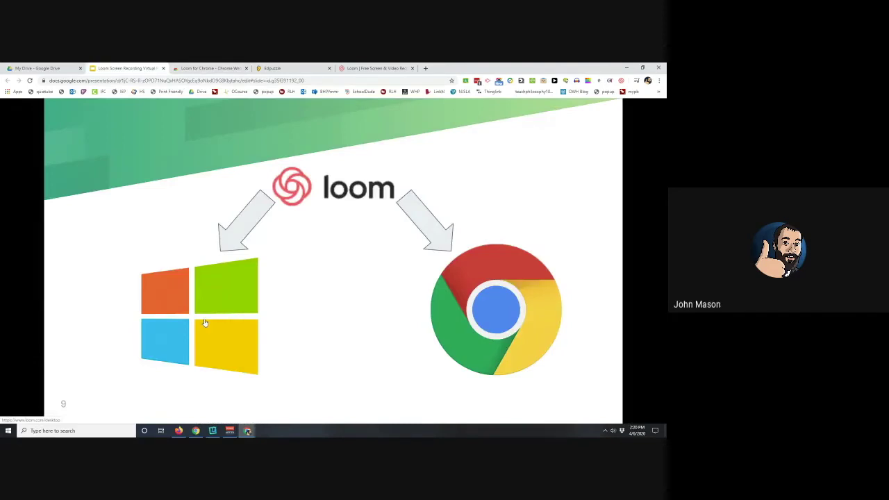
{"action": "left_click", "coordinate": [191, 299]}
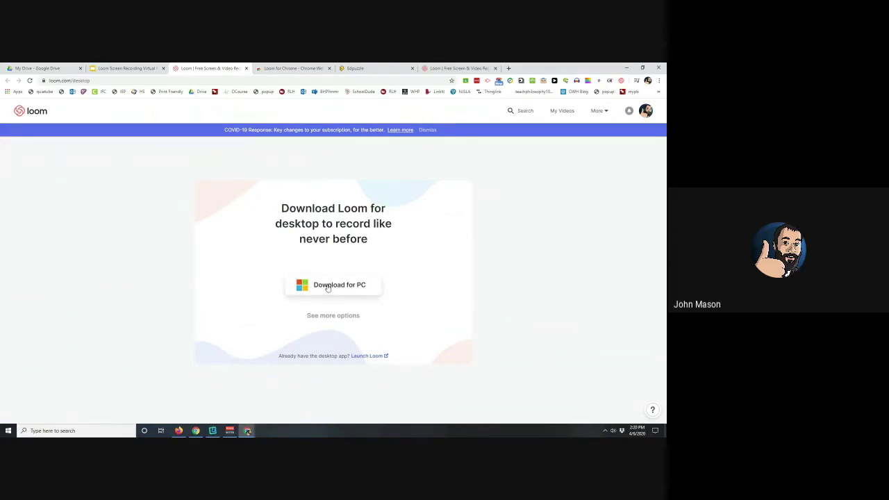
{"action": "left_click", "coordinate": [327, 286]}
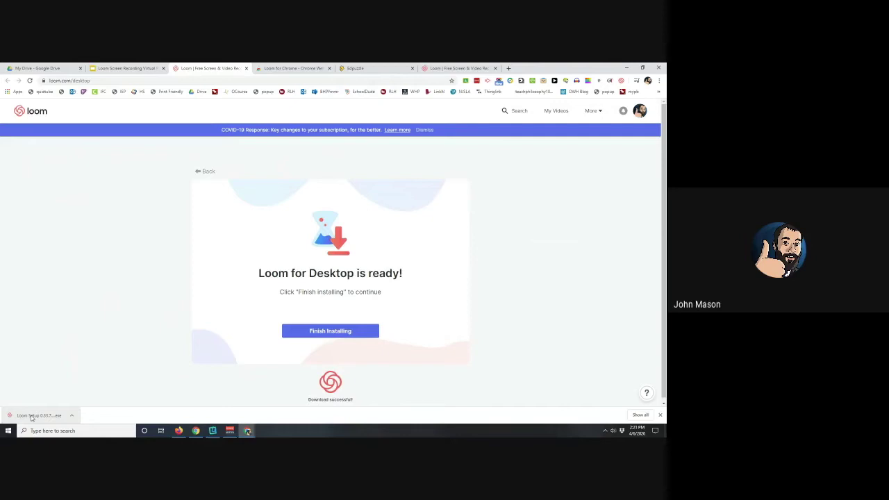
Step: Find the installed Loom desktop app by searching for "loom" and launch it
{"action": "key", "text": "super"}
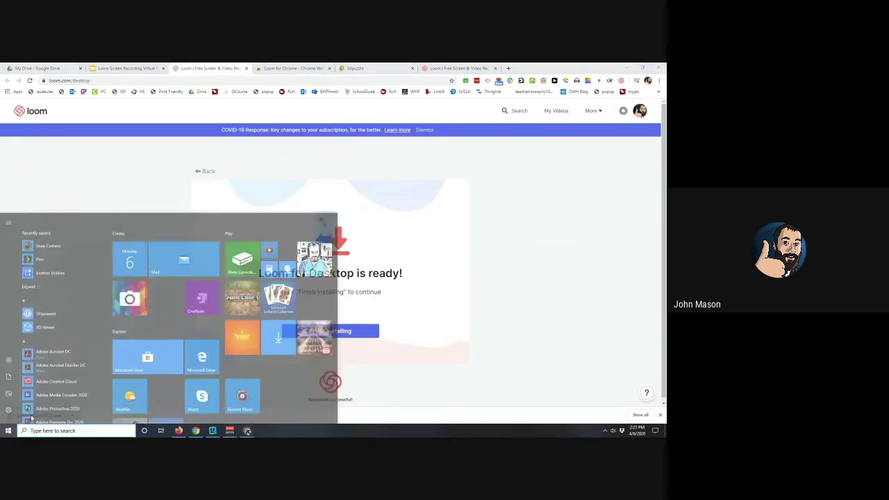
{"action": "type", "text": "loom"}
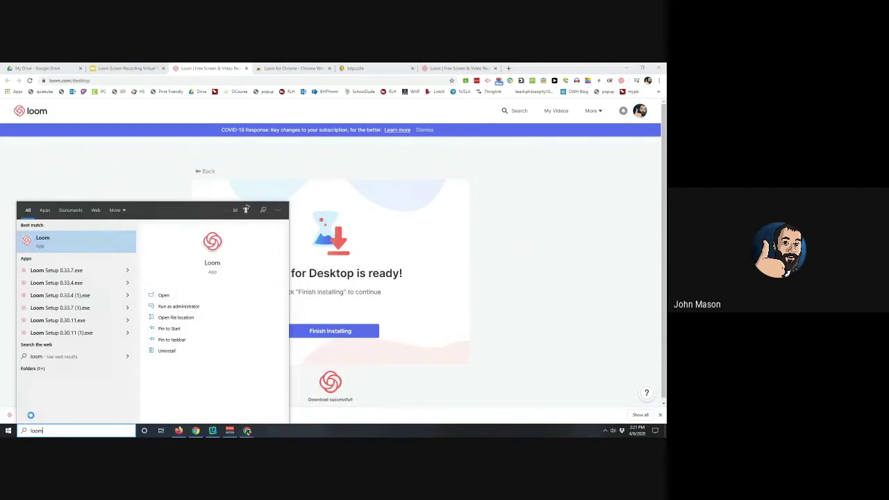
{"action": "key", "text": "Return"}
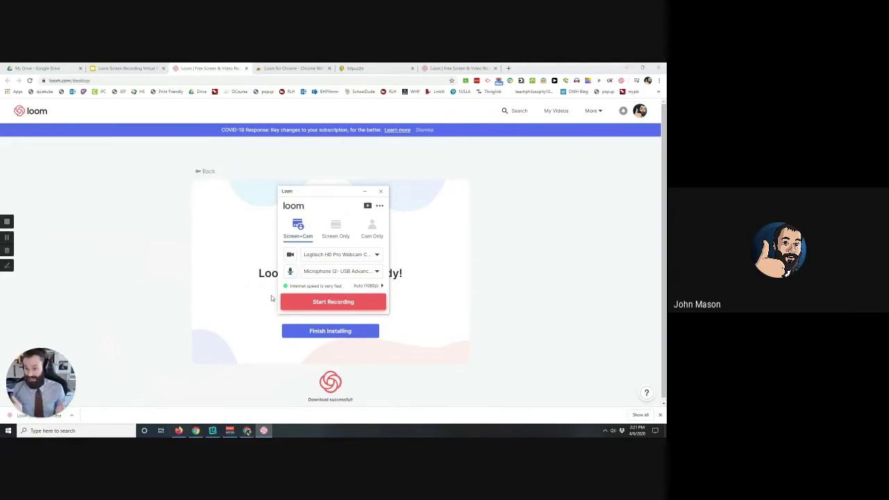
Step: Try the Screen Only and Cam Only recording modes, and return the recorder to Screen+Cam
{"action": "left_click", "coordinate": [353, 304]}
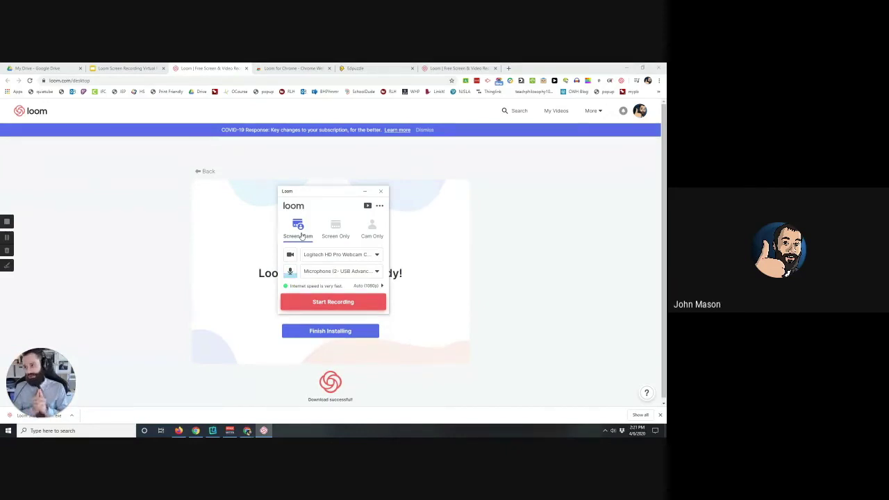
{"action": "left_click", "coordinate": [337, 231]}
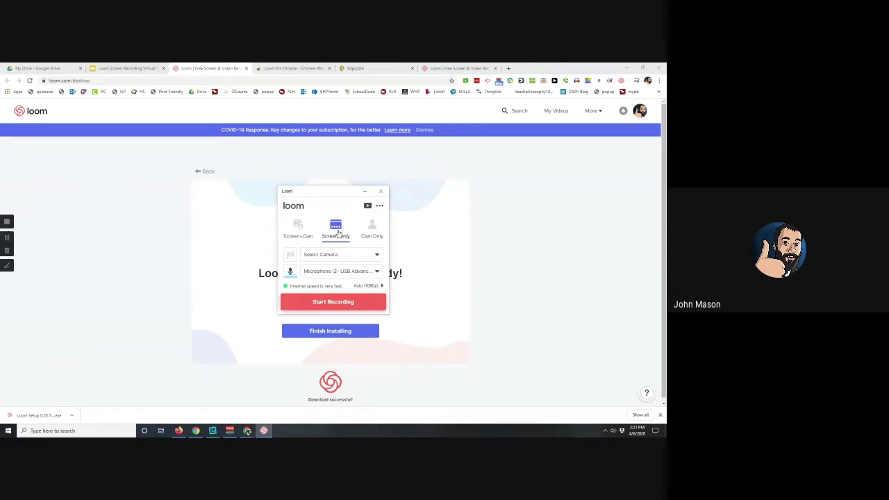
{"action": "left_click", "coordinate": [372, 227]}
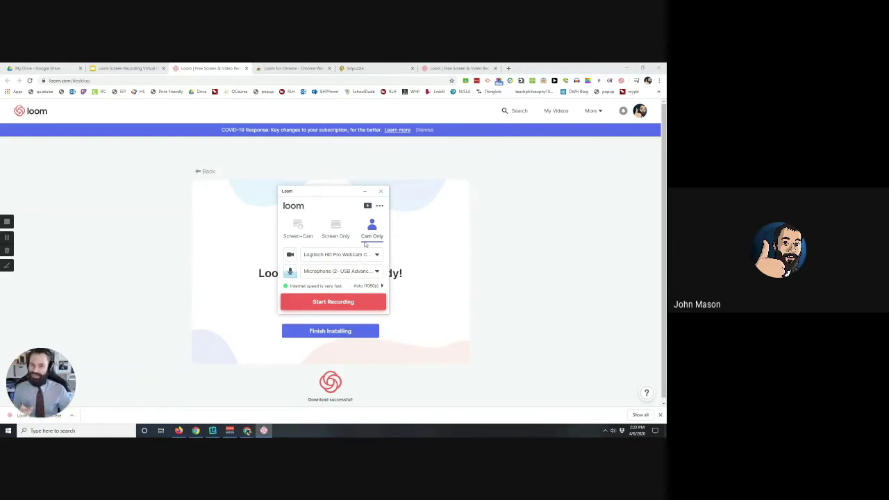
{"action": "left_click", "coordinate": [296, 234]}
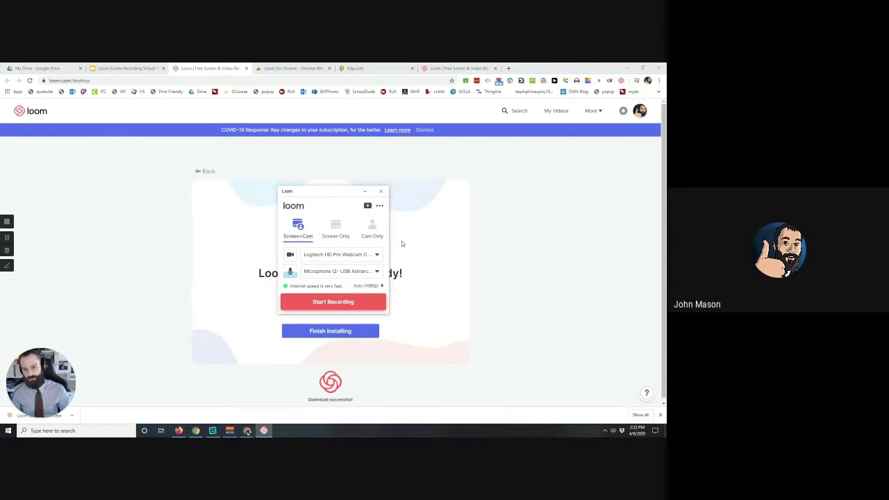
Step: Look through the microphone sources available in the recorder and close the list without changing the source
{"action": "left_click", "coordinate": [334, 273]}
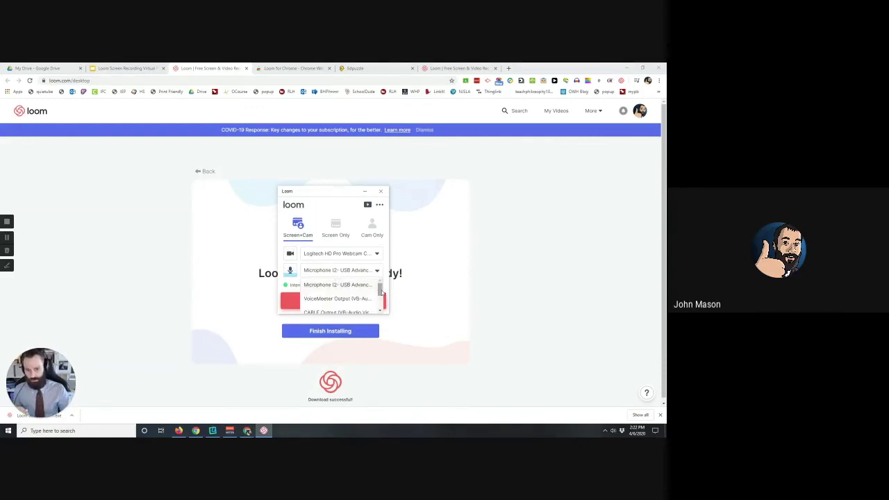
{"action": "scroll", "coordinate": [380, 292], "scroll_direction": "down", "scroll_amount": 2}
{"action": "scroll", "coordinate": [380, 292], "scroll_direction": "up", "scroll_amount": 2}
{"action": "scroll", "coordinate": [381, 293], "scroll_direction": "down", "scroll_amount": 1}
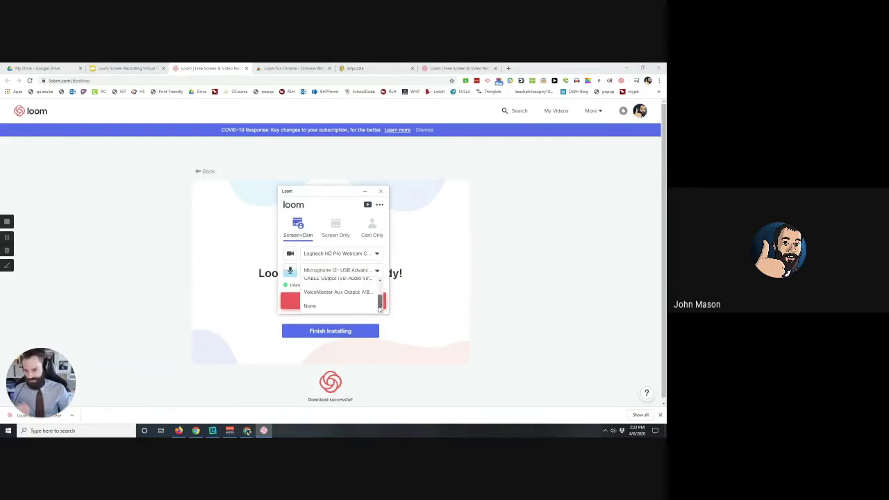
{"action": "left_click", "coordinate": [331, 205]}
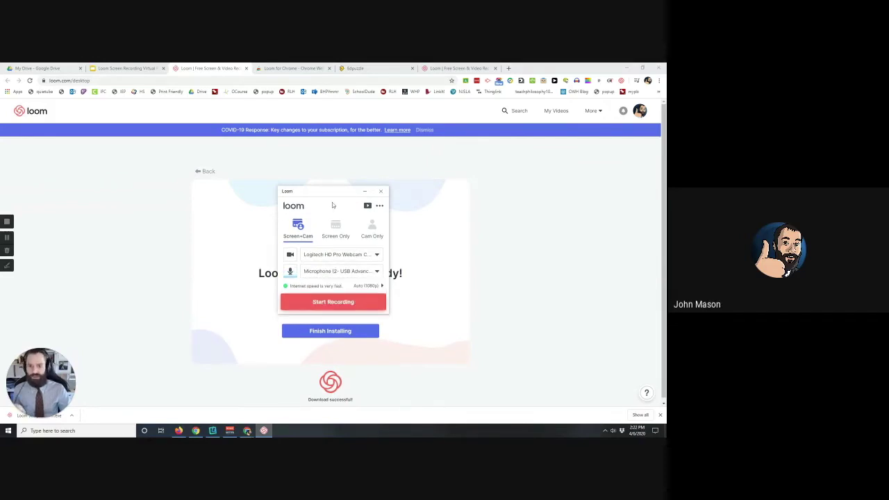
Step: Open the Loom video library, then bring the recorder back and view its additional options
{"action": "left_click", "coordinate": [368, 206]}
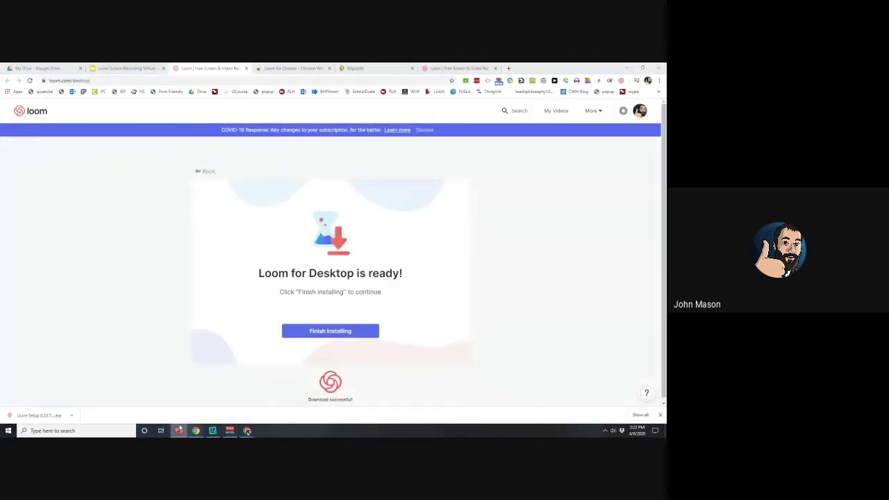
{"action": "left_click", "coordinate": [605, 430]}
{"action": "left_click", "coordinate": [585, 417]}
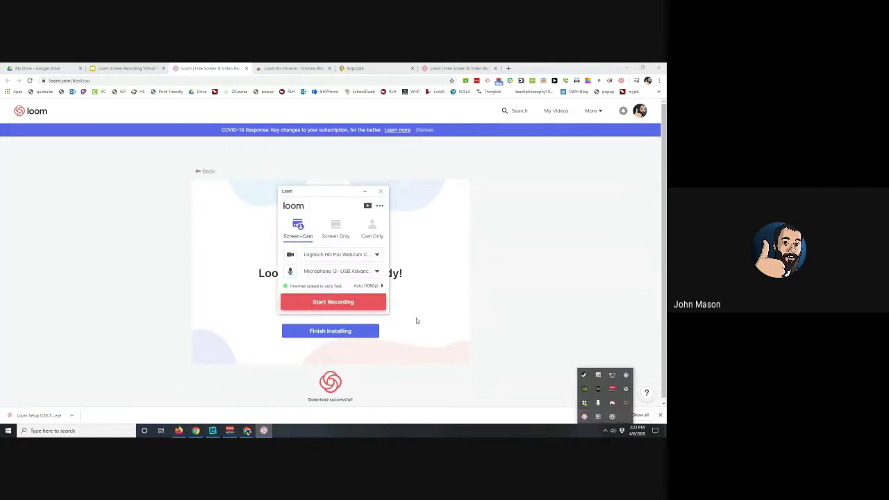
{"action": "left_click", "coordinate": [379, 207]}
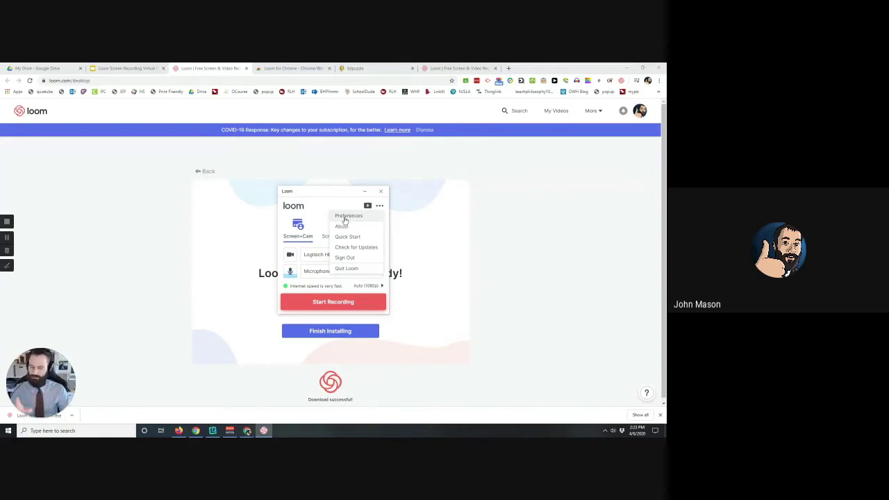
{"action": "left_click", "coordinate": [330, 202]}
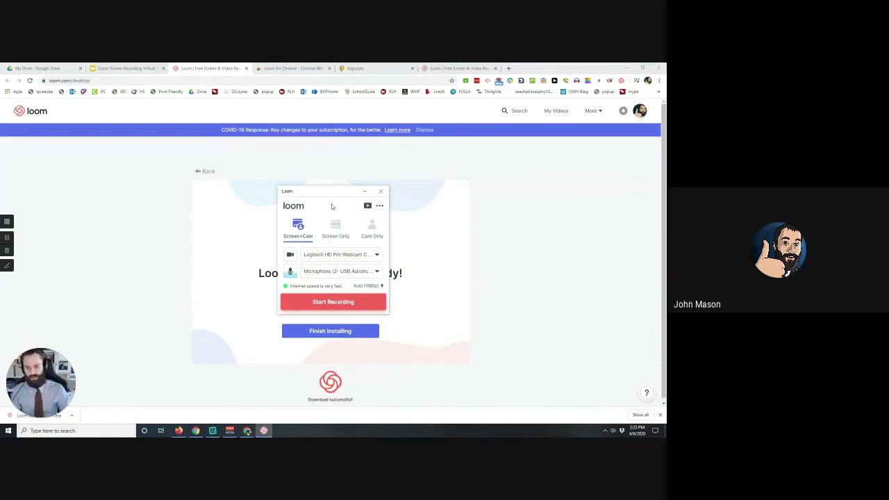
Step: Start a Screen+Cam recording with Desktop 0 as the captured monitor
{"action": "left_click", "coordinate": [342, 303]}
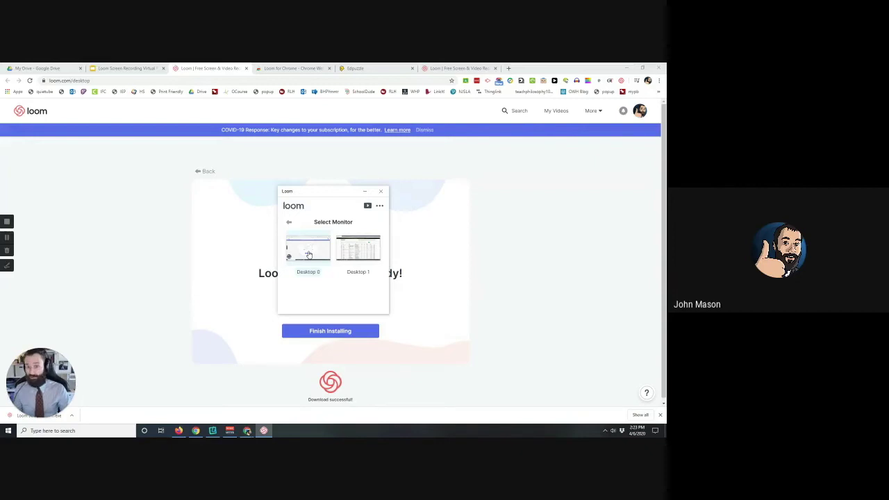
{"action": "left_click", "coordinate": [355, 253]}
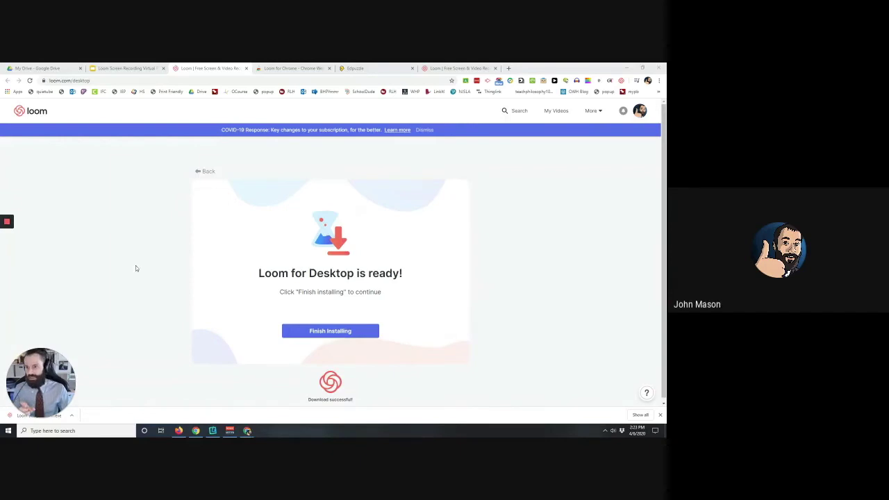
Step: Turn on the drawing tool, adjust the stroke thickness and underline the "Loom for Desktop is ready!" heading and the instruction below it in red
{"action": "mouse_move", "coordinate": [6, 246]}
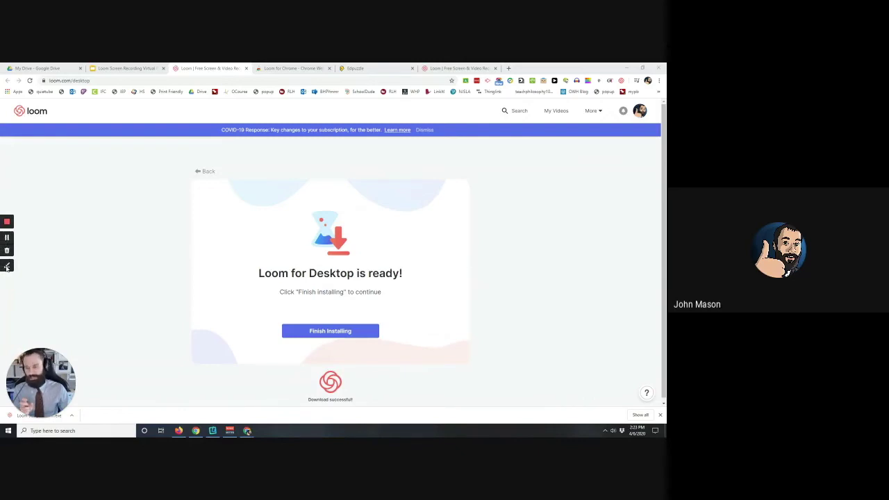
{"action": "left_click", "coordinate": [6, 267]}
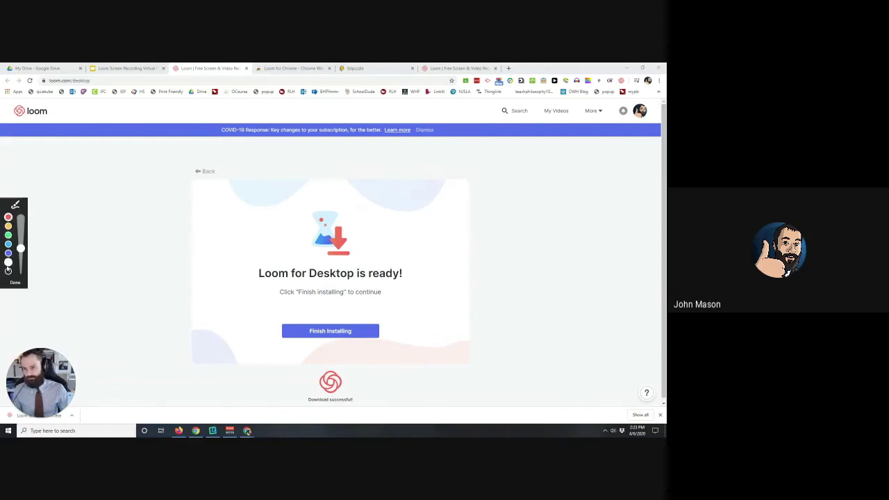
{"action": "mouse_move", "coordinate": [21, 248]}
{"action": "left_mouse_down"}
{"action": "mouse_move", "coordinate": [21, 223]}
{"action": "mouse_move", "coordinate": [21, 246]}
{"action": "left_mouse_up"}
{"action": "left_click_drag", "start_coordinate": [253, 283], "coordinate": [410, 282]}
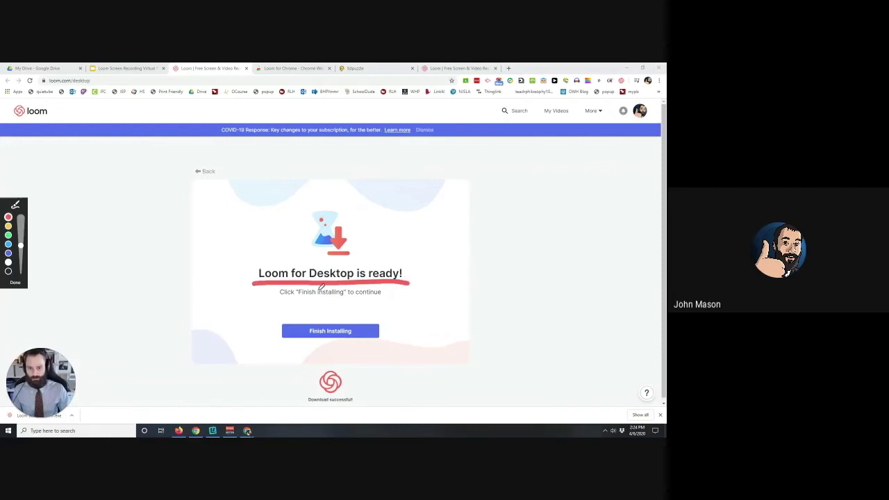
{"action": "left_click_drag", "start_coordinate": [281, 300], "coordinate": [377, 300]}
{"action": "mouse_move", "coordinate": [271, 312]}
{"action": "left_mouse_down"}
{"action": "mouse_move", "coordinate": [349, 341]}
{"action": "mouse_move", "coordinate": [305, 311]}
{"action": "mouse_move", "coordinate": [324, 309]}
{"action": "left_mouse_up"}
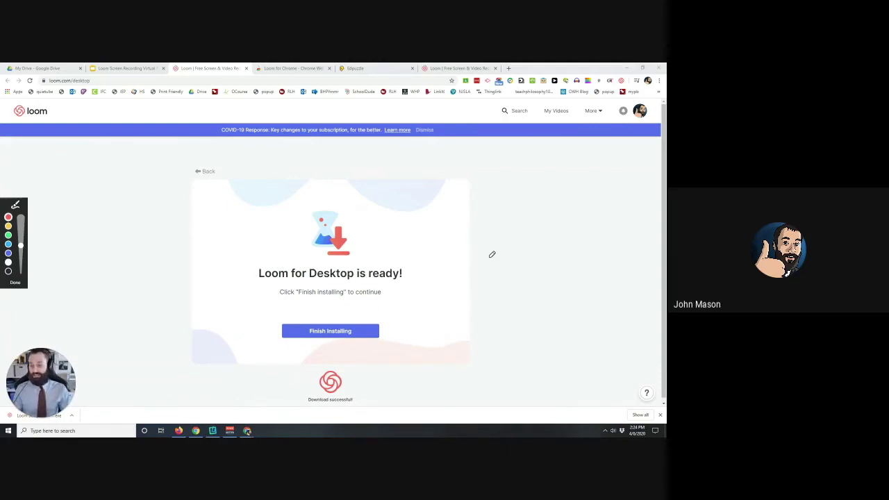
Step: Handwrite large red figures beginning with 4 and 2 above the download illustration and finish drawing
{"action": "left_click_drag", "start_coordinate": [228, 156], "coordinate": [282, 169]}
{"action": "left_click_drag", "start_coordinate": [247, 154], "coordinate": [248, 199]}
{"action": "left_click_drag", "start_coordinate": [302, 157], "coordinate": [351, 182]}
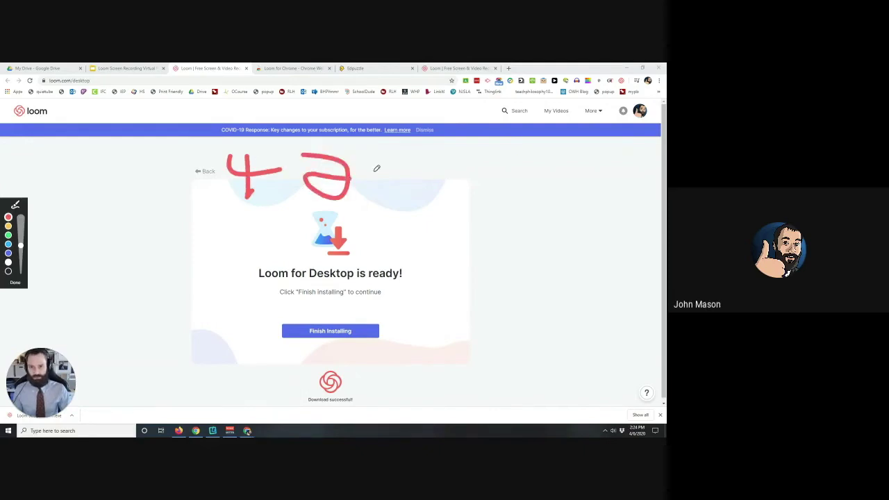
{"action": "mouse_move", "coordinate": [393, 154]}
{"action": "left_mouse_down"}
{"action": "mouse_move", "coordinate": [410, 151]}
{"action": "mouse_move", "coordinate": [433, 182]}
{"action": "mouse_move", "coordinate": [490, 158]}
{"action": "left_mouse_up"}
{"action": "left_click_drag", "start_coordinate": [503, 173], "coordinate": [459, 175]}
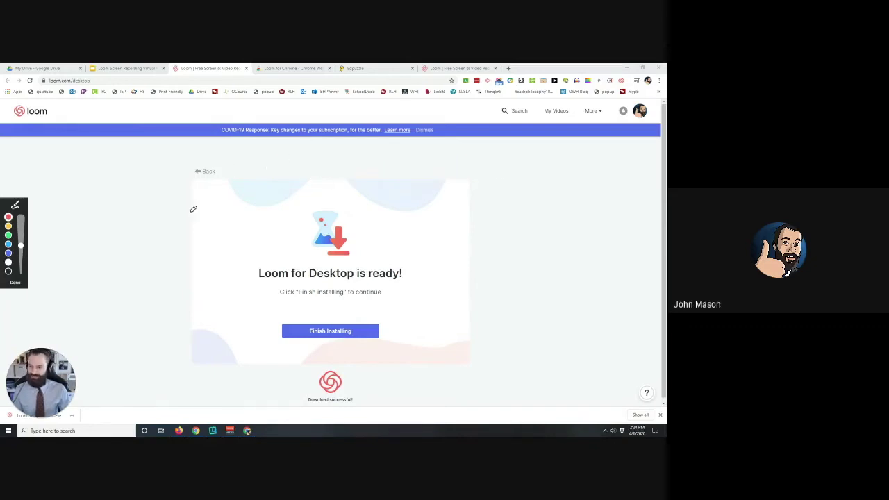
{"action": "left_click", "coordinate": [12, 282]}
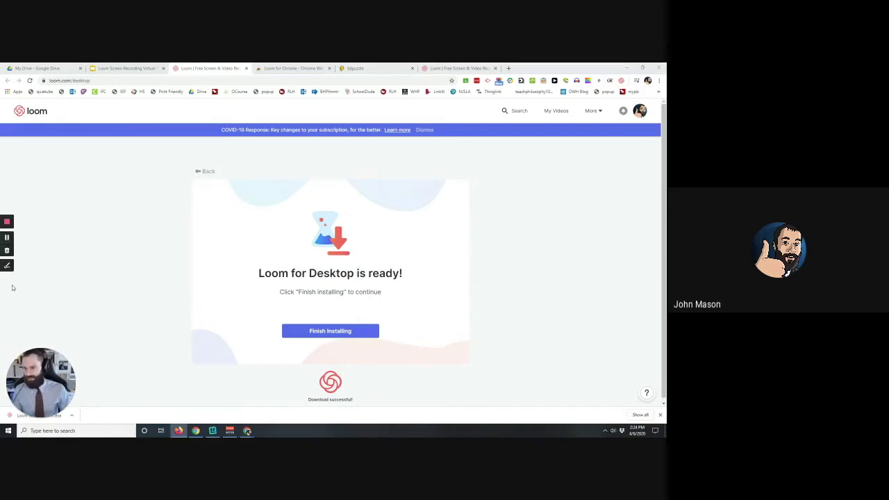
Step: Stop the recording and copy the share link of the finished video
{"action": "left_click", "coordinate": [7, 223]}
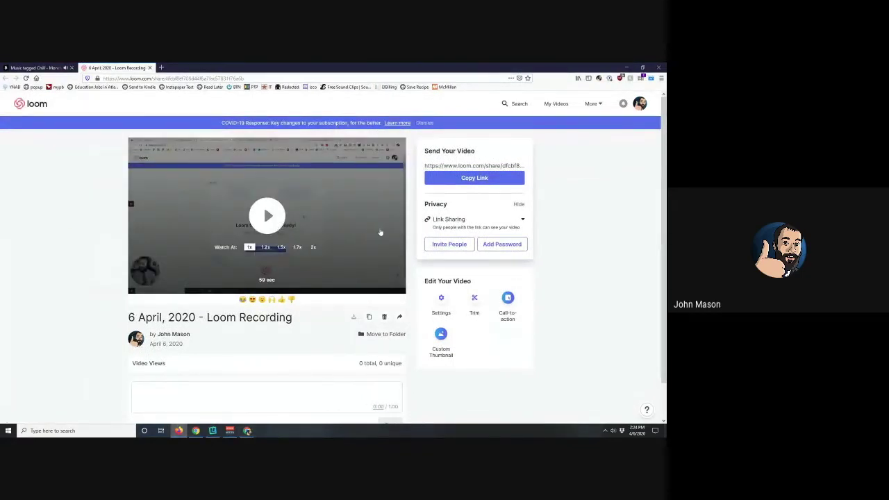
{"action": "left_click", "coordinate": [469, 179]}
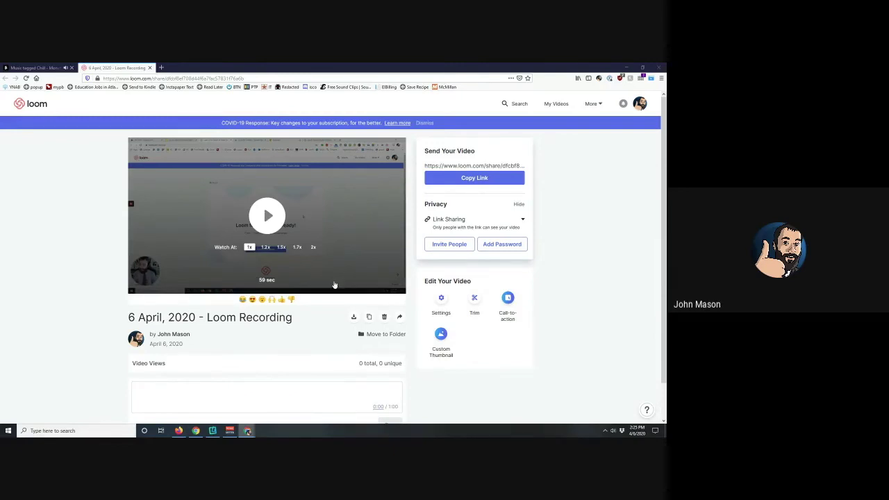
{"action": "left_click", "coordinate": [453, 182]}
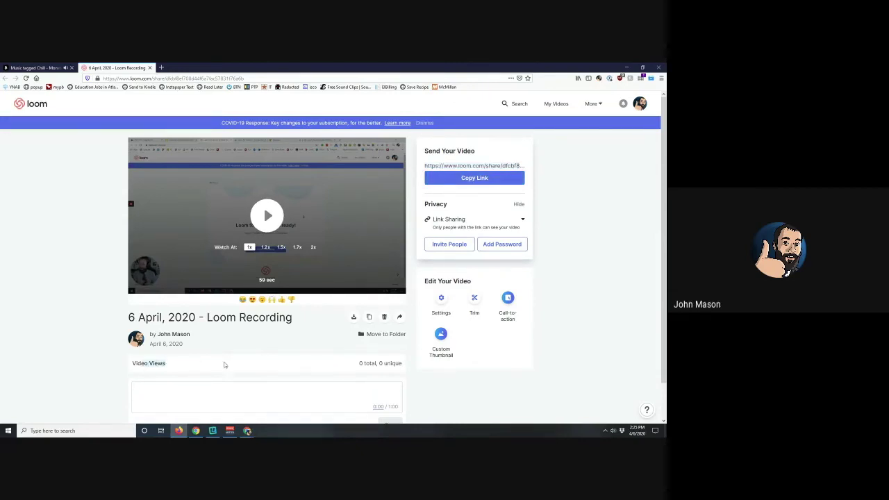
Step: Rename the recorded video as "My Awesome Loom"
{"action": "left_click_drag", "start_coordinate": [148, 362], "coordinate": [167, 314]}
{"action": "triple_click", "coordinate": [216, 317]}
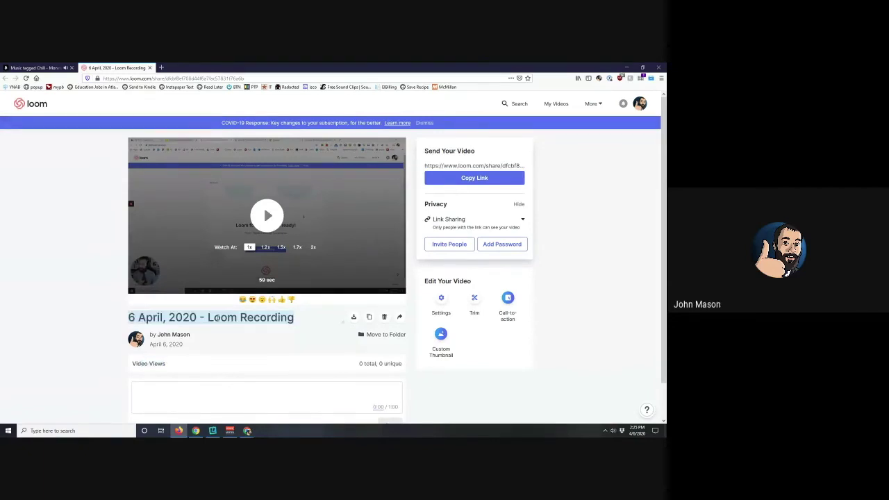
{"action": "type", "text": "My AWesome"}
{"action": "key", "text": "BackSpace"}
{"action": "key", "text": "BackSpace"}
{"action": "key", "text": "BackSpace"}
{"action": "key", "text": "BackSpace"}
{"action": "key", "text": "BackSpace"}
{"action": "key", "text": "BackSpace"}
{"action": "type", "text": "wesome"}
{"action": "key", "text": "BackSpace"}
{"action": "key", "text": "BackSpace"}
{"action": "key", "text": "BackSpace"}
{"action": "key", "text": "BackSpace"}
{"action": "key", "text": "BackSpace"}
{"action": "type", "text": "esome Loom"}
{"action": "key", "text": "Return"}
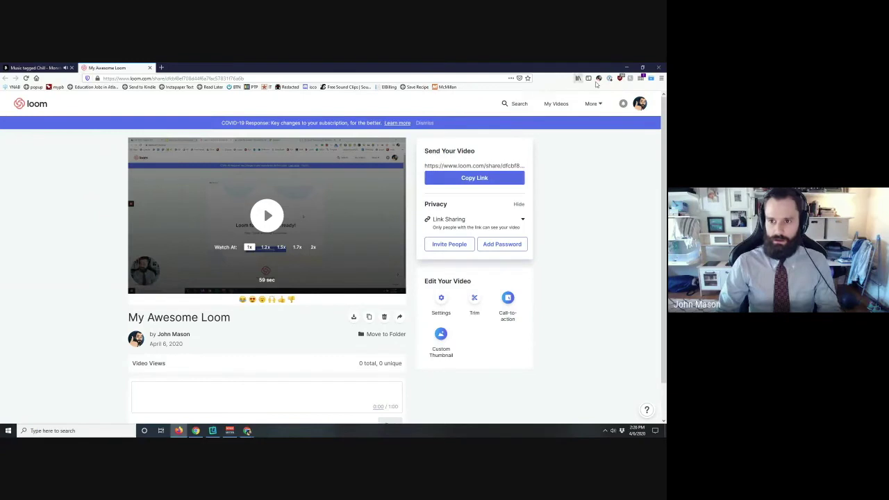
Step: Look over the recorded videos offered in the site's search and the additional Loom site links
{"action": "left_click", "coordinate": [519, 104]}
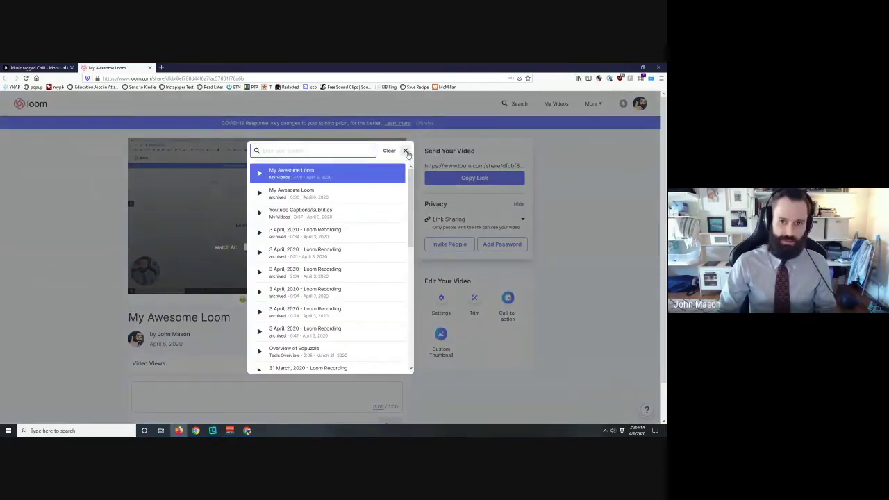
{"action": "left_click", "coordinate": [406, 152]}
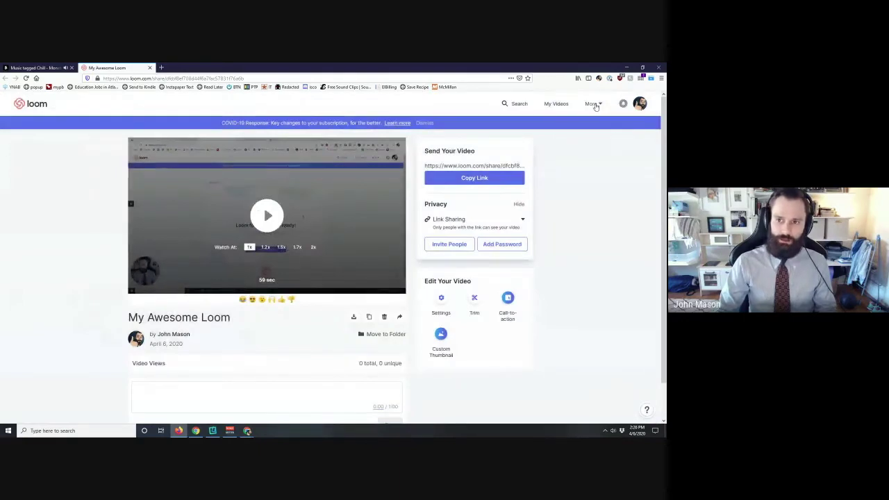
{"action": "left_click", "coordinate": [592, 104]}
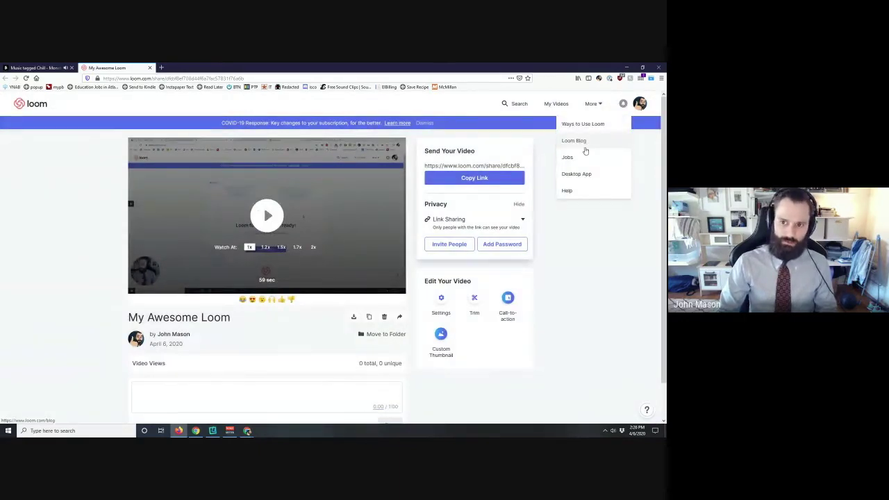
Step: Review the notifications about comments, views and reactions on the shared videos, and close the list
{"action": "left_click", "coordinate": [623, 105]}
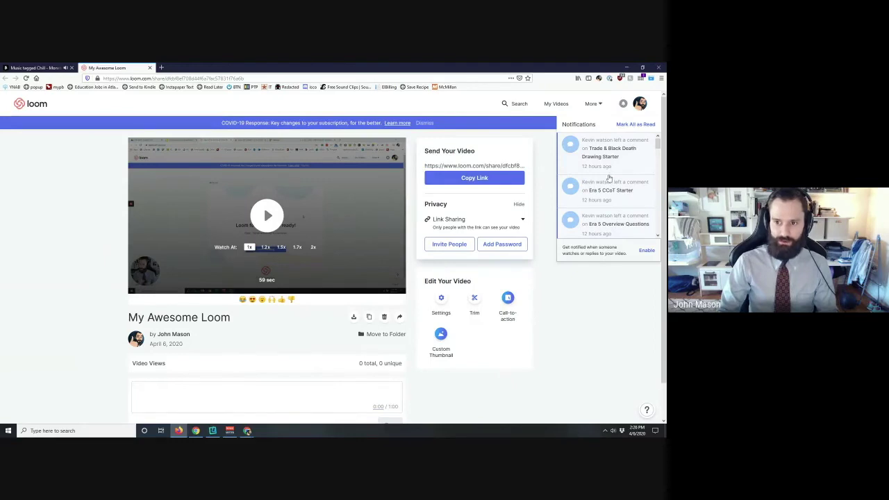
{"action": "scroll", "coordinate": [629, 182], "scroll_direction": "down", "scroll_amount": 2}
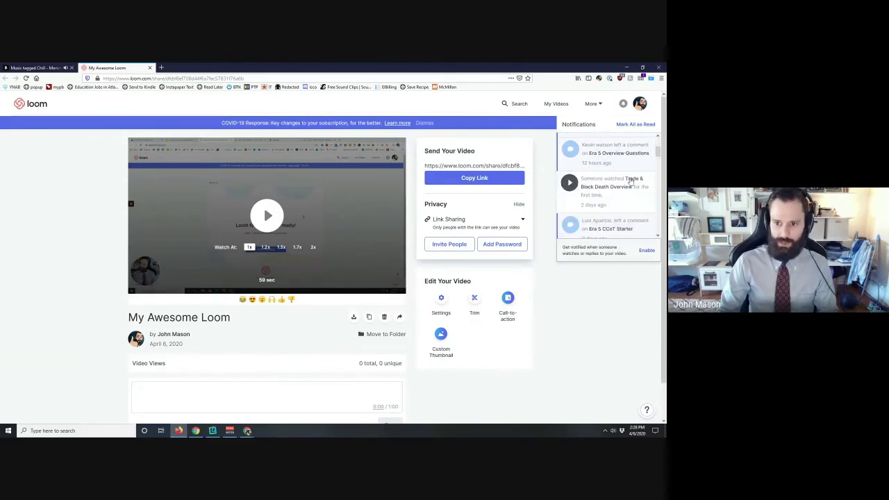
{"action": "scroll", "coordinate": [601, 186], "scroll_direction": "down", "scroll_amount": 1}
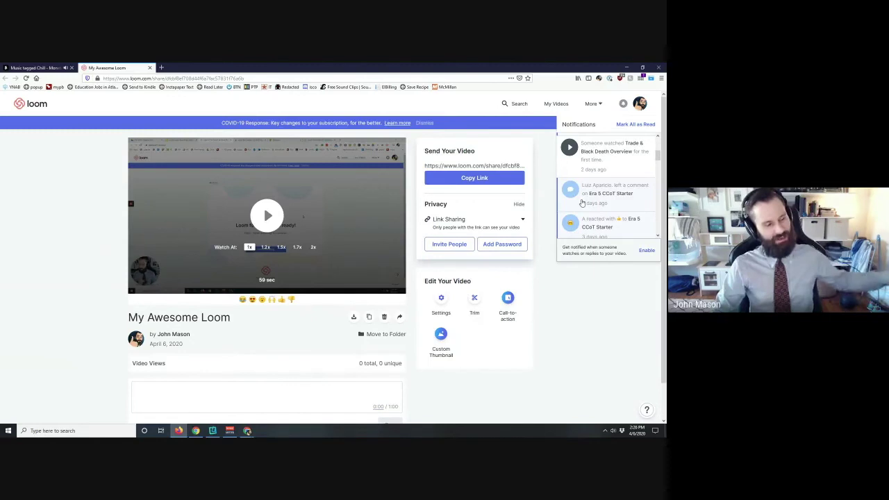
{"action": "left_click", "coordinate": [607, 283]}
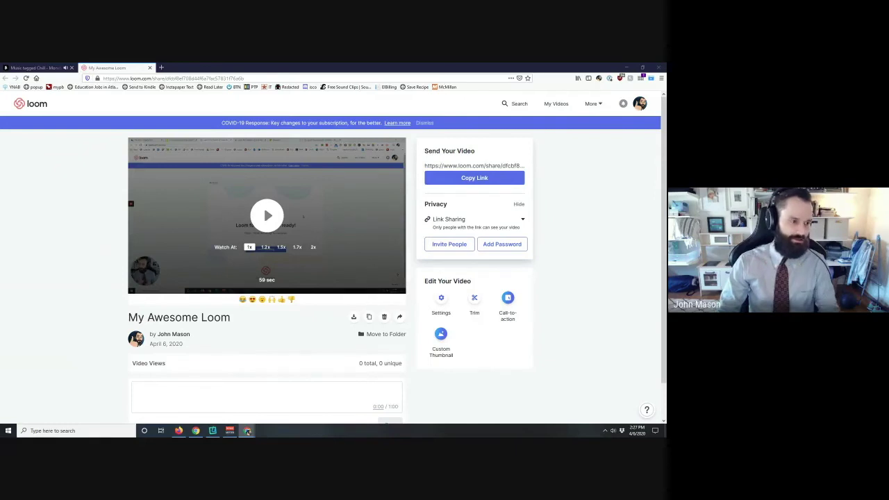
Step: Move "My Awesome Loom" from the video library into the archived folder and check the options of the "6 April, 2020 - Loom Recording" video
{"action": "left_click", "coordinate": [561, 104]}
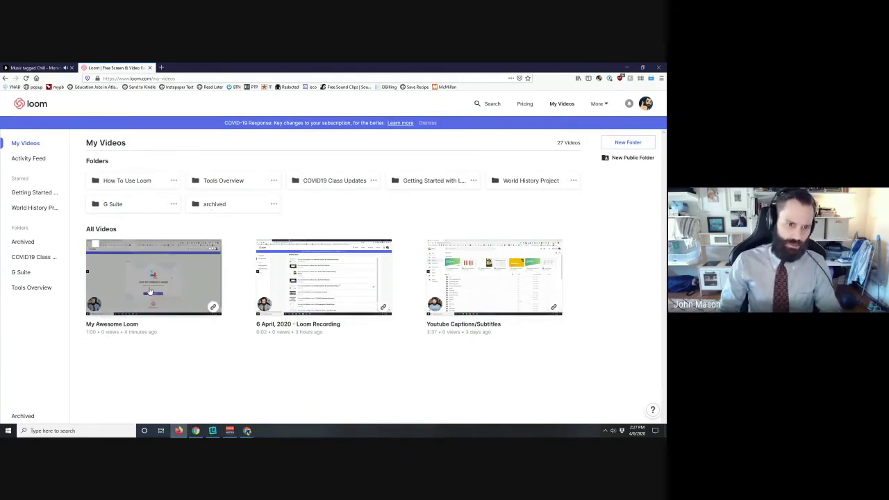
{"action": "left_click_drag", "start_coordinate": [149, 291], "coordinate": [215, 212]}
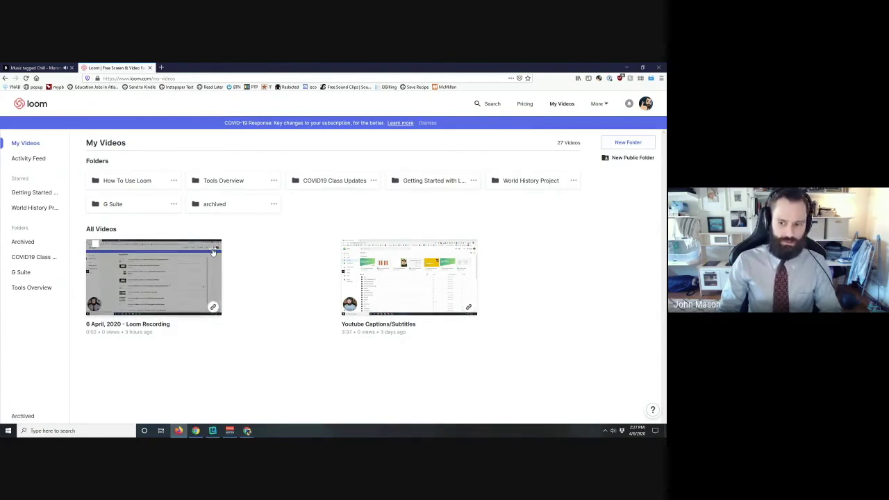
{"action": "left_click", "coordinate": [213, 252]}
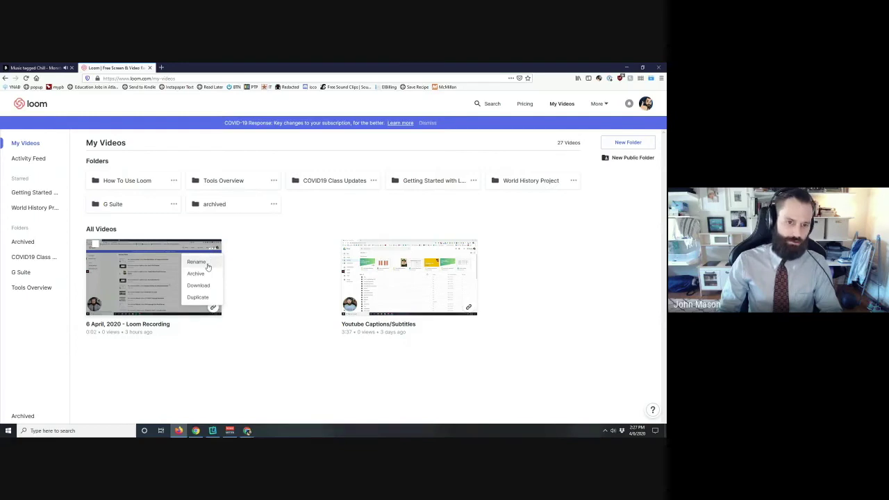
{"action": "left_click", "coordinate": [276, 298]}
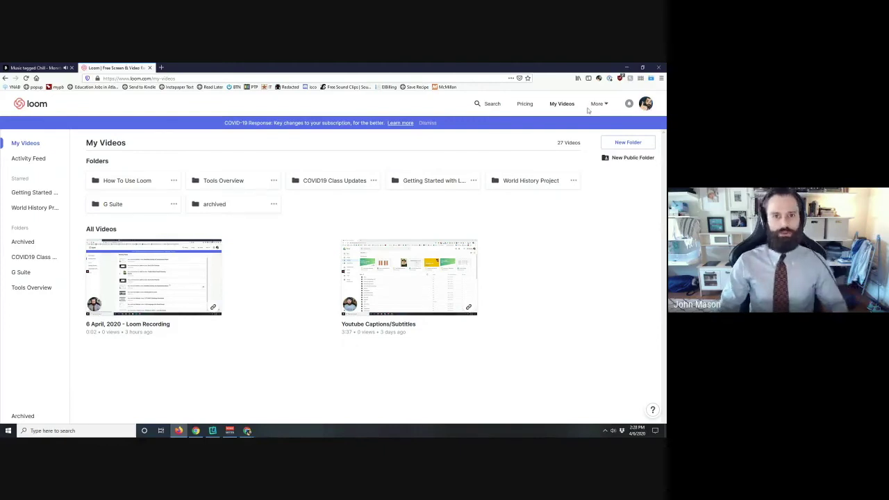
Step: Switch to the Google Slides presentation and show the full-screen slide with arrows from Loom to the Windows and Chrome logos
{"action": "key", "text": "alt+Tab"}
{"action": "left_click", "coordinate": [142, 67]}
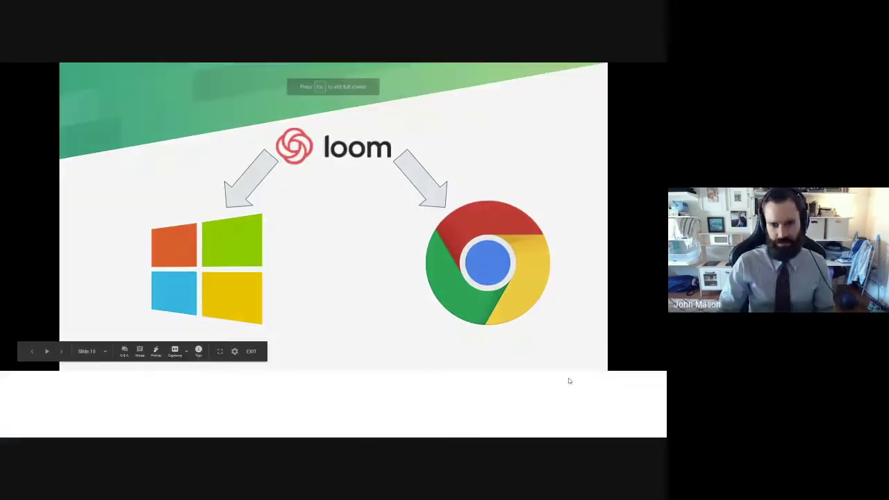
{"action": "key", "text": "Right"}
{"action": "key", "text": "Left"}
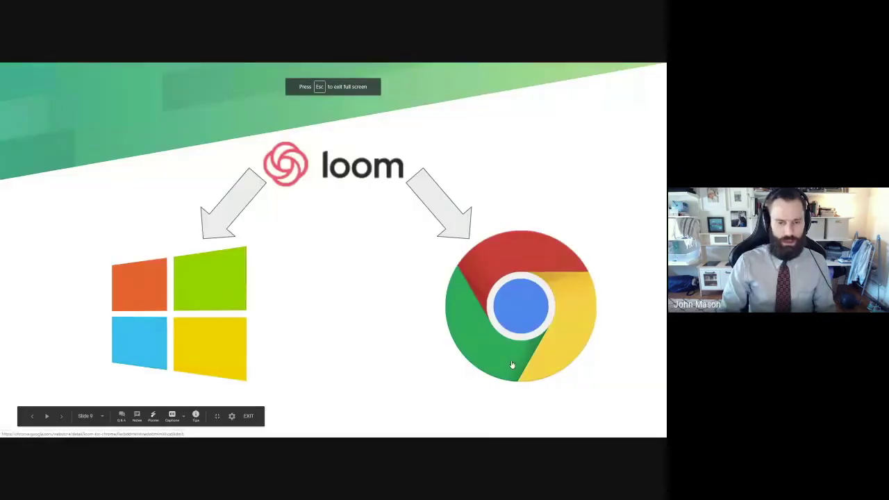